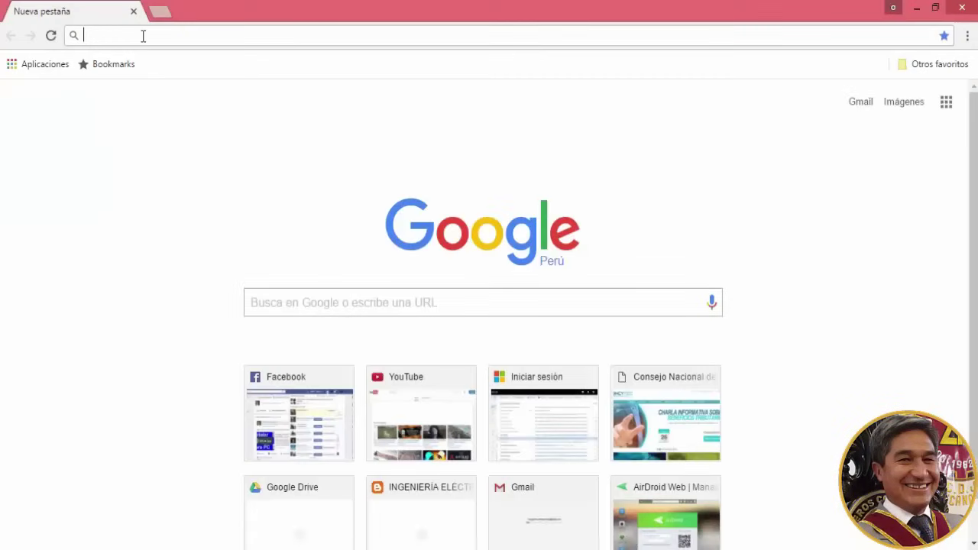
# Step: Load smallpdf.com/es in Chrome to reach the Spanish Smallpdf tool grid
pyautogui.write('sm')
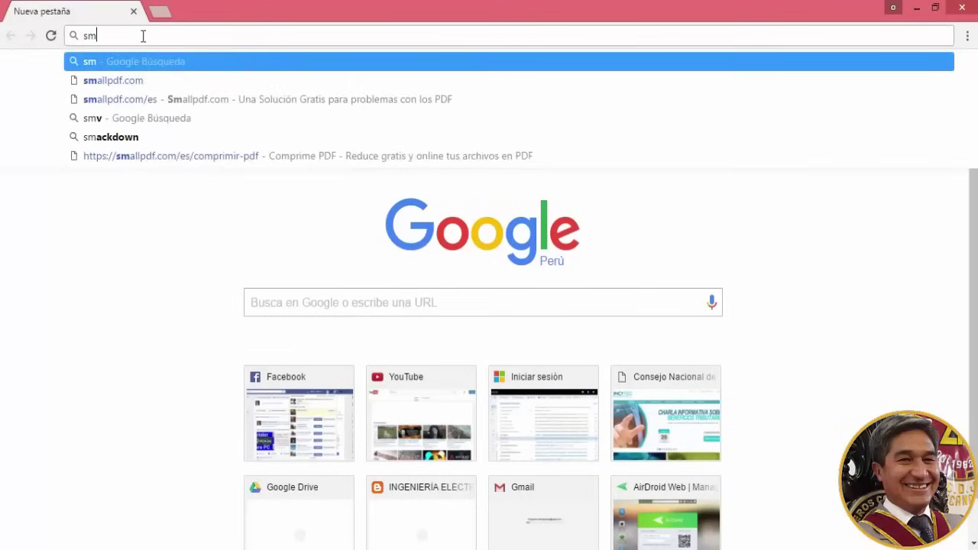
pyautogui.write('allp')
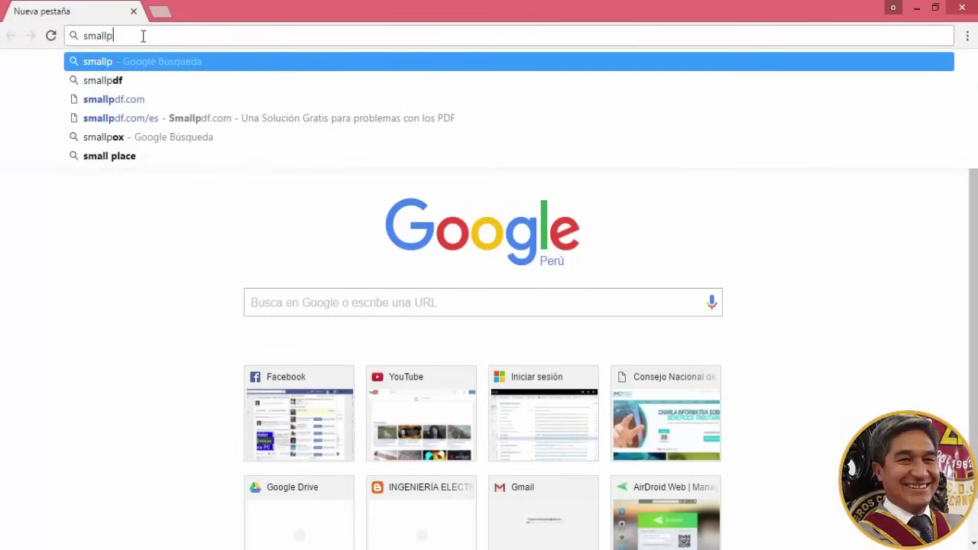
pyautogui.write('df')
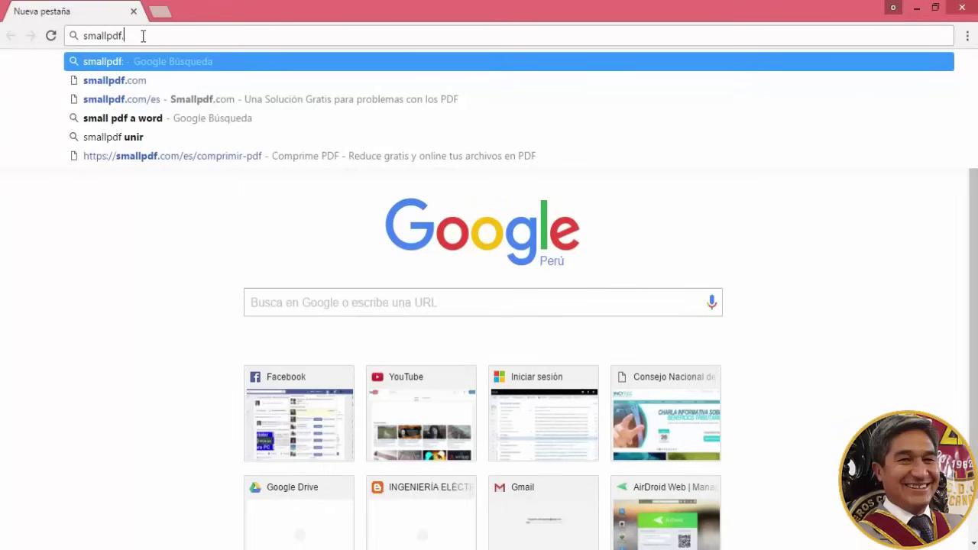
pyautogui.write('.com/')
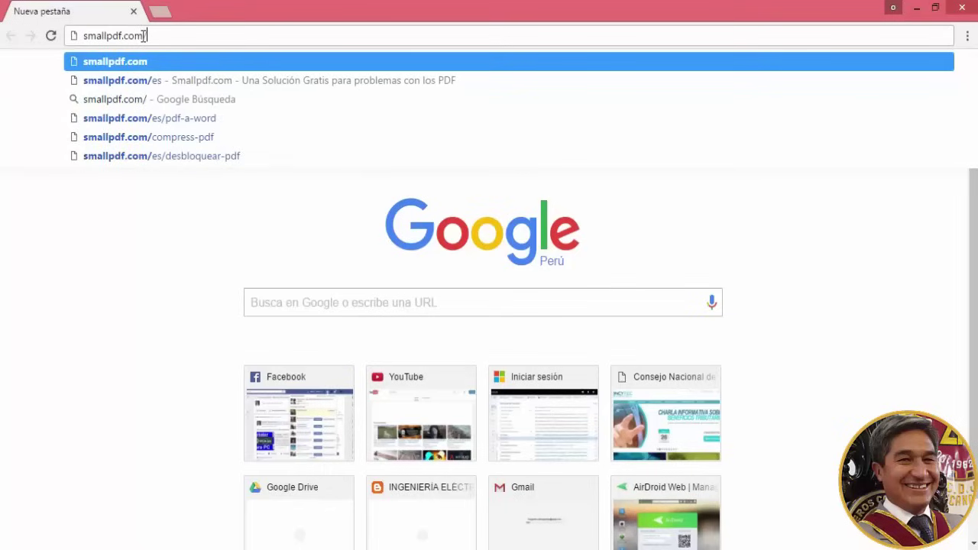
pyautogui.write('es')
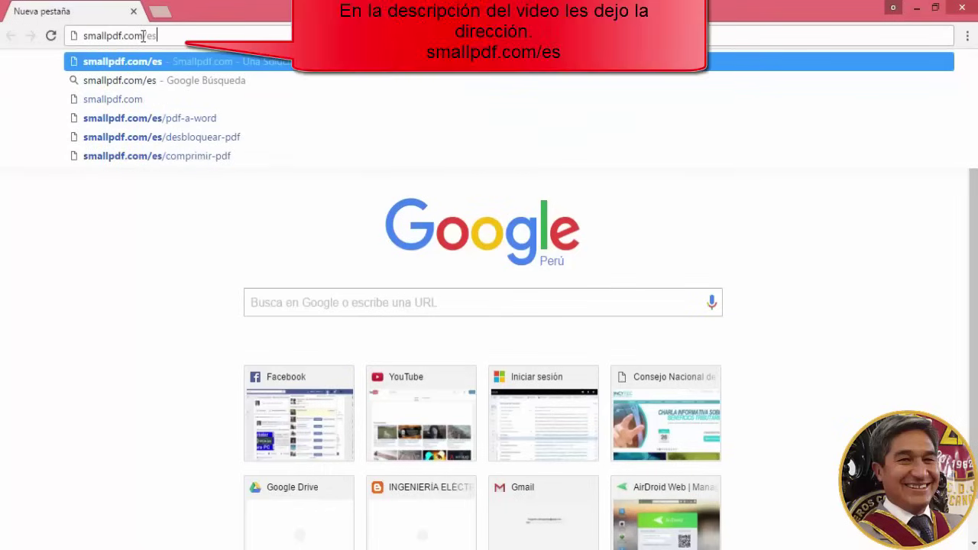
pyautogui.press('Return')
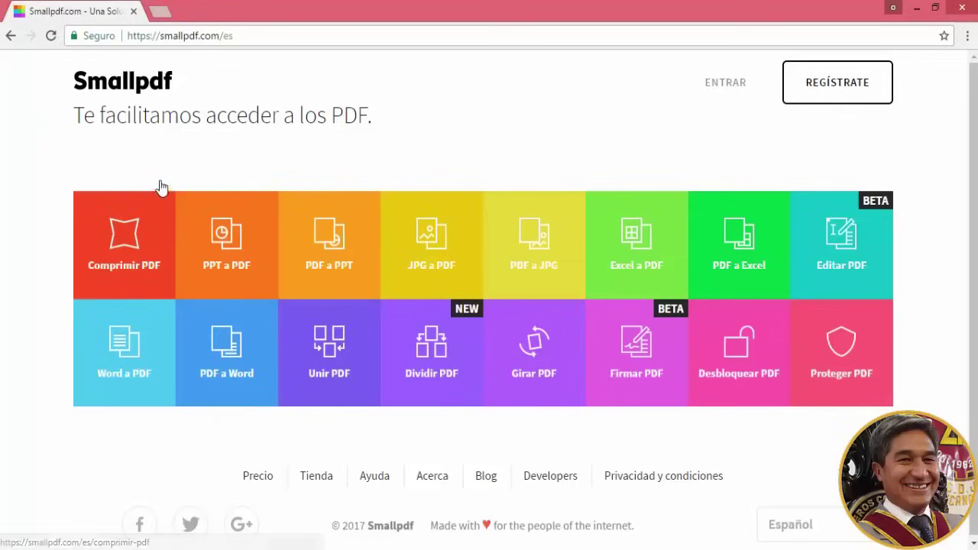
# Step: Open the red Comprimir PDF tool from the Smallpdf home page
pyautogui.click(124, 249)
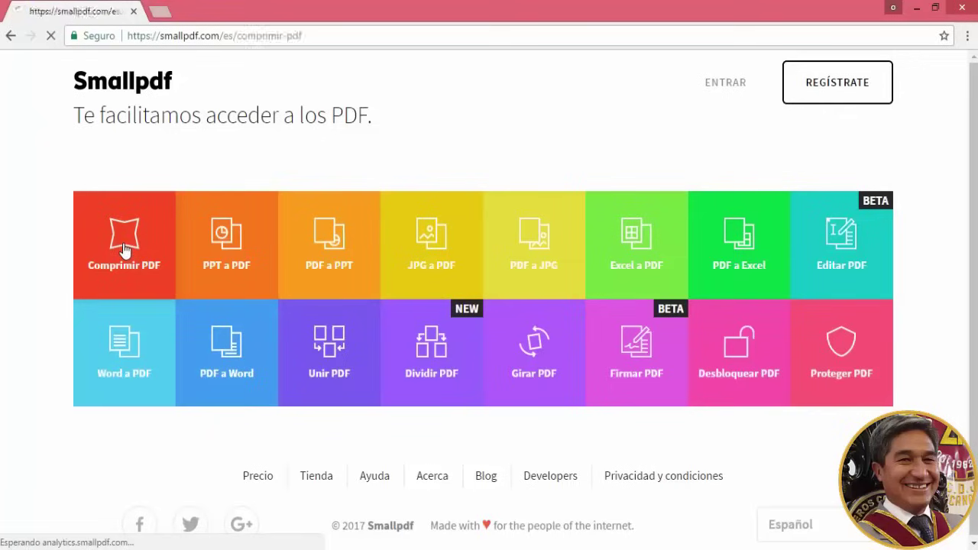
pyautogui.scroll(-2, 485, 285)
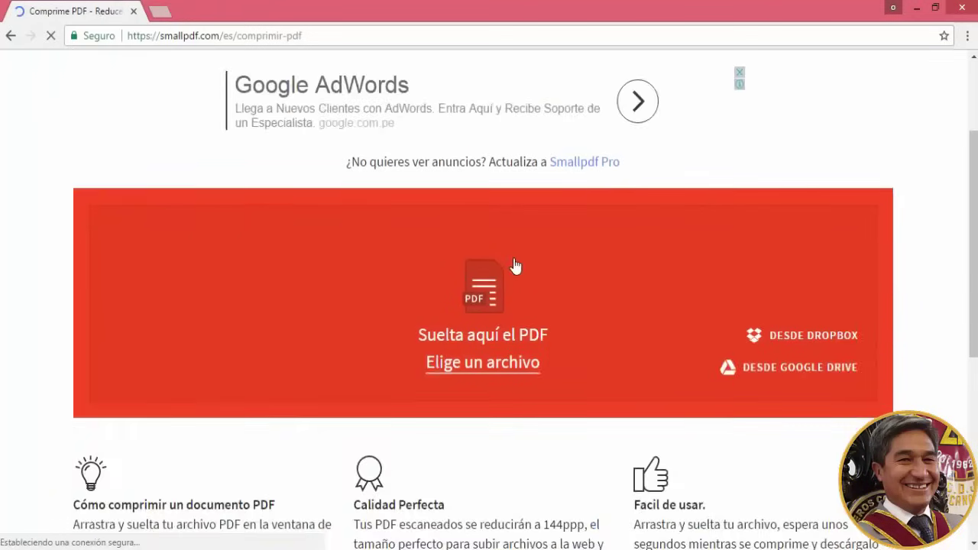
pyautogui.scroll(1, 515, 275)
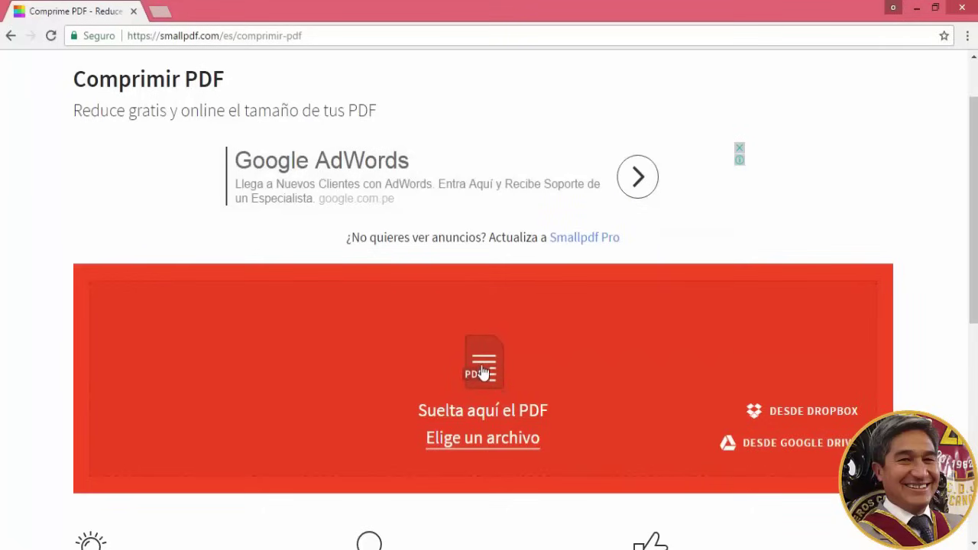
# Step: Choose the Codigo Nacional de Electricidad-utilización PDF from the Escritorio > Código Nacional del Electricidad folder to upload
pyautogui.click(489, 447)
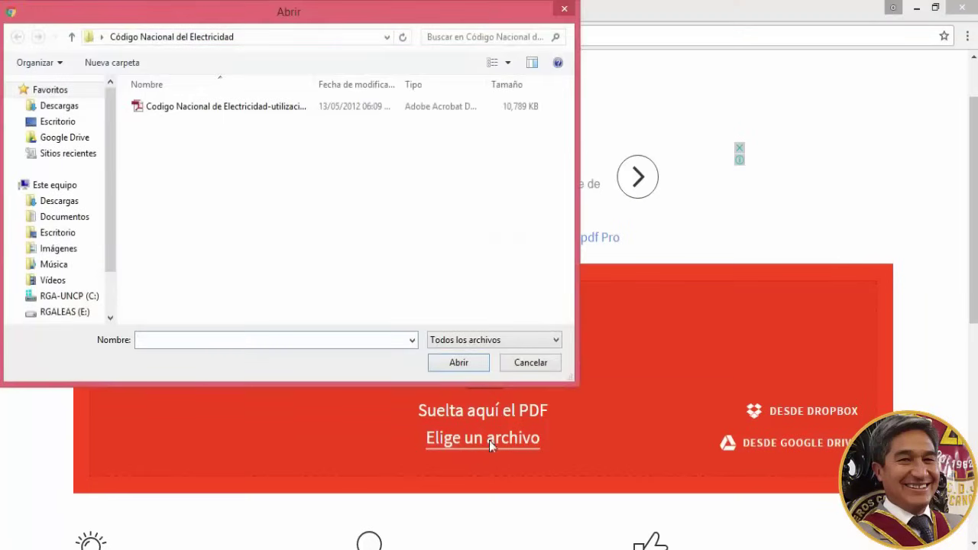
pyautogui.click(71, 37)
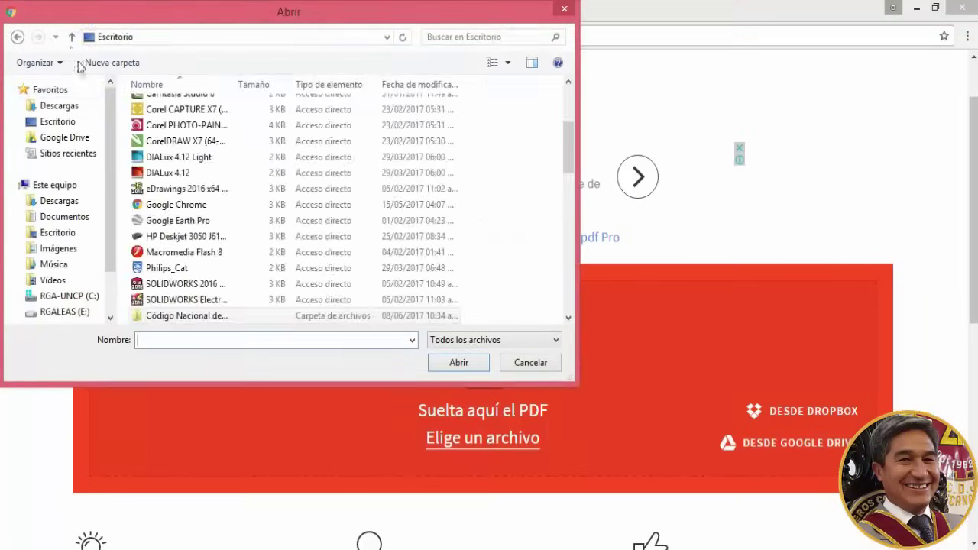
pyautogui.moveTo(569, 147); pyautogui.dragTo(572, 185)
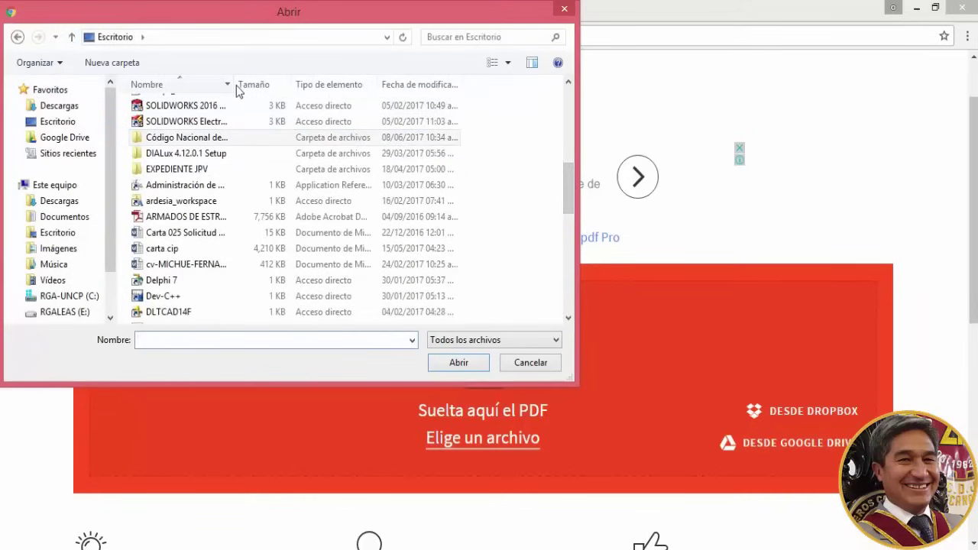
pyautogui.moveTo(235, 85); pyautogui.dragTo(319, 86)
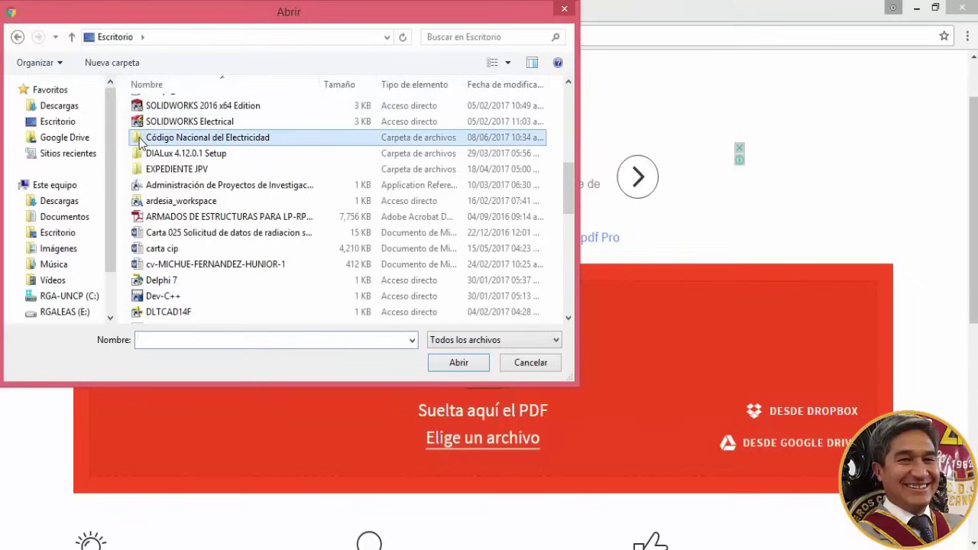
pyautogui.moveTo(138, 140)
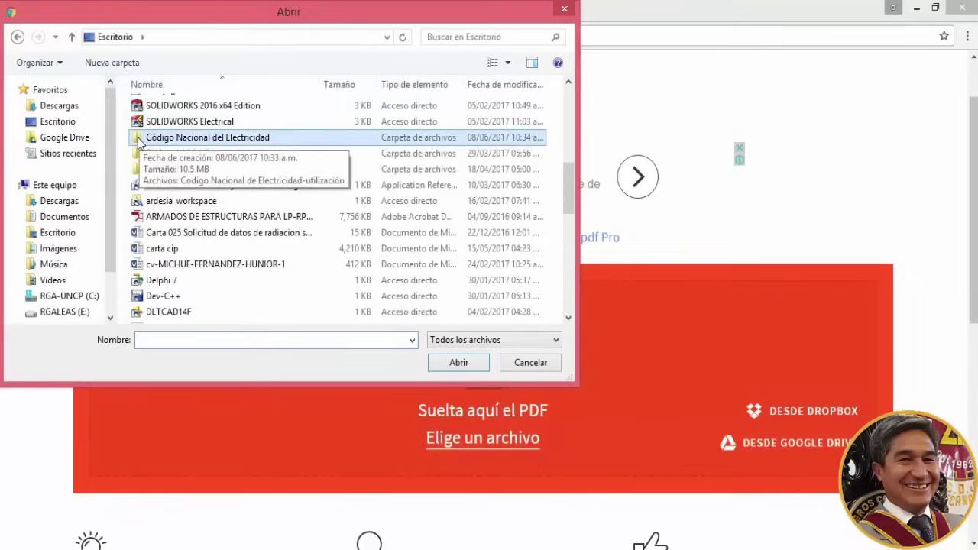
pyautogui.doubleClick(139, 141)
pyautogui.click(205, 111)
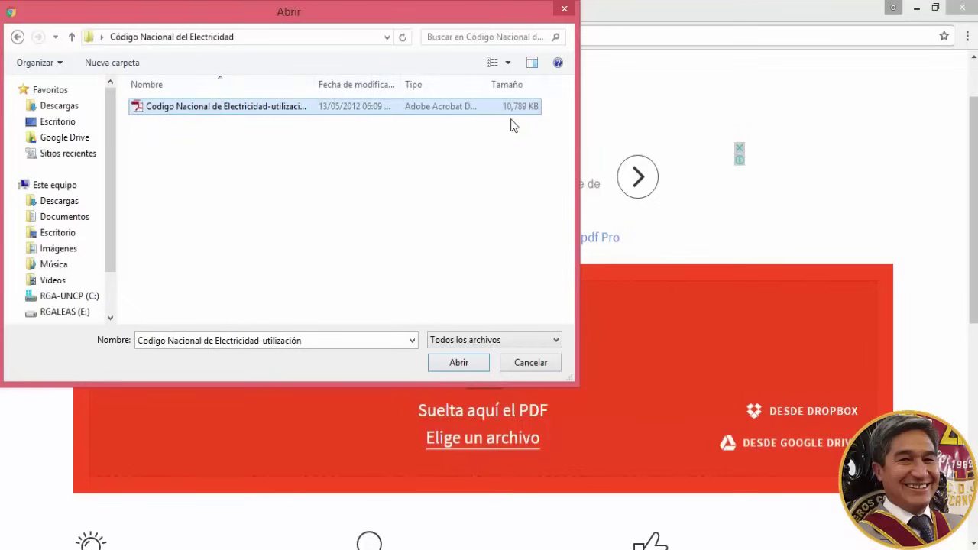
pyautogui.click(456, 365)
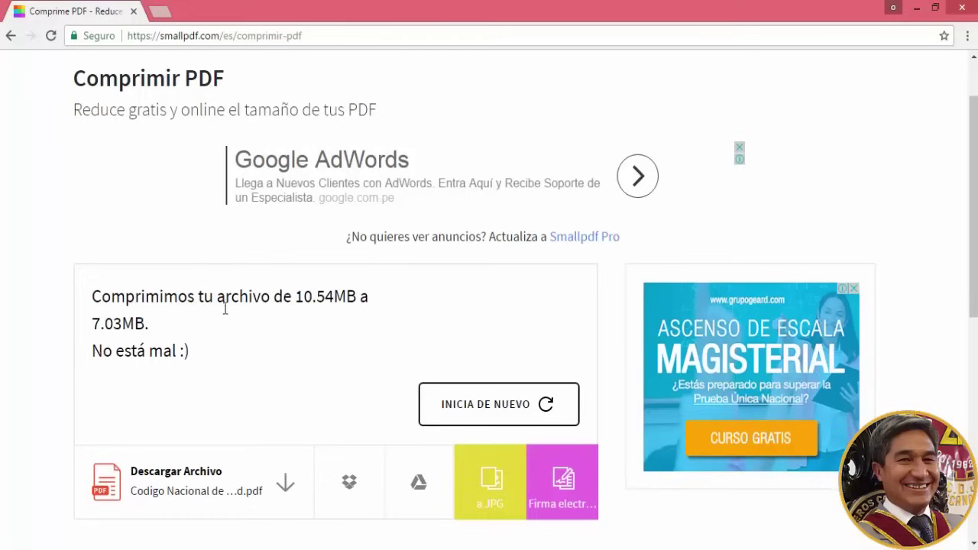
# Step: Wait while Smallpdf compresses the PDF from 10.54 MB to 7.03 MB, checking the result page
pyautogui.scroll(-2, 225, 308)
pyautogui.scroll(1, 229, 270)
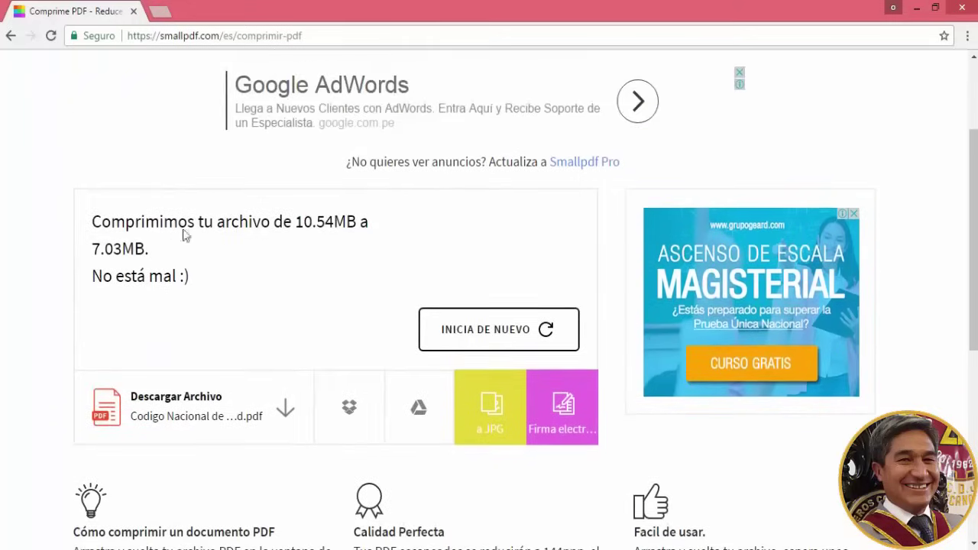
pyautogui.scroll(2, 257, 275)
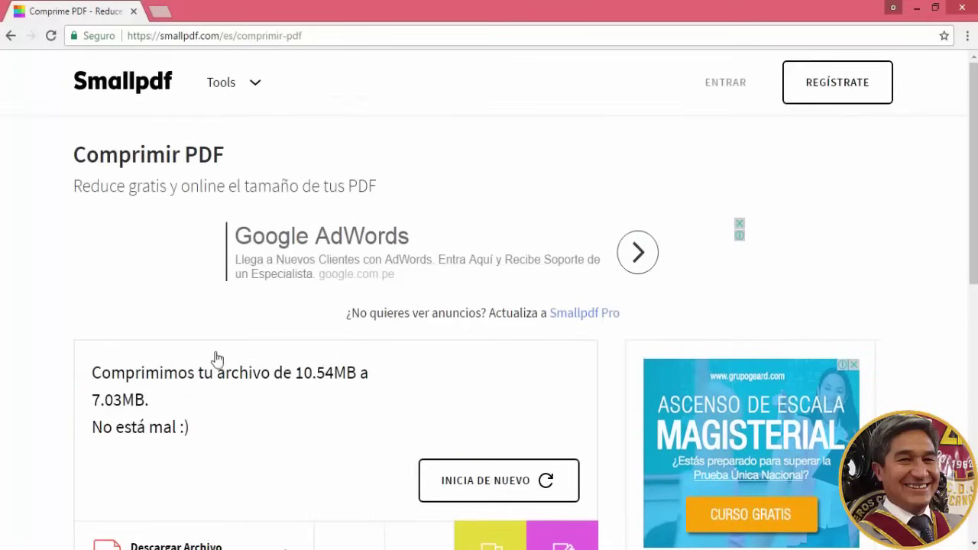
pyautogui.scroll(-2, 225, 347)
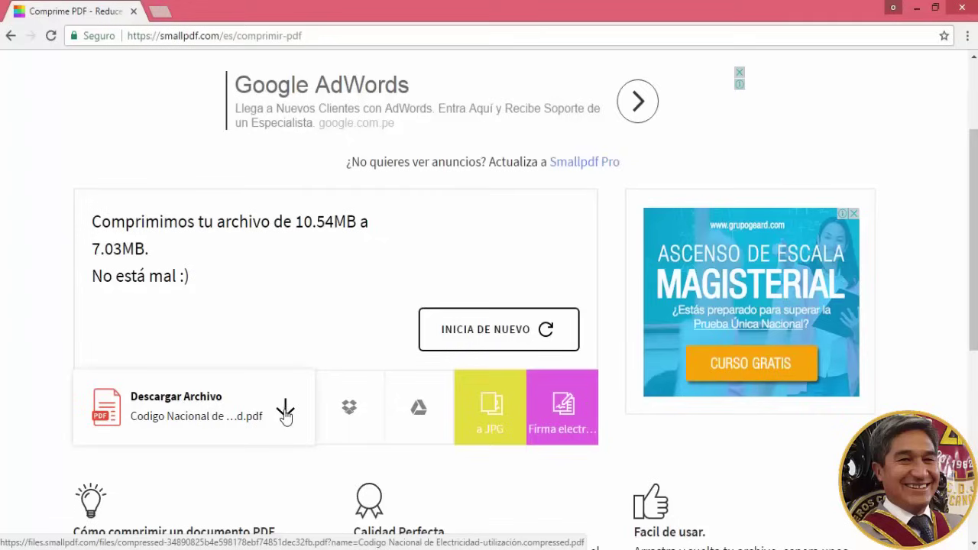
# Step: Download the compressed PDF and show it in the Descargas folder
pyautogui.click(285, 414)
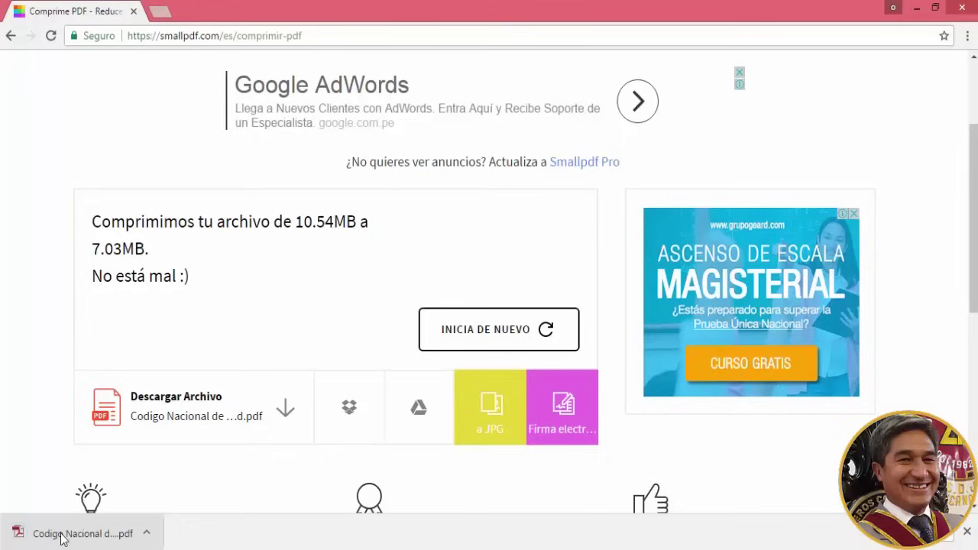
pyautogui.rightClick(64, 539)
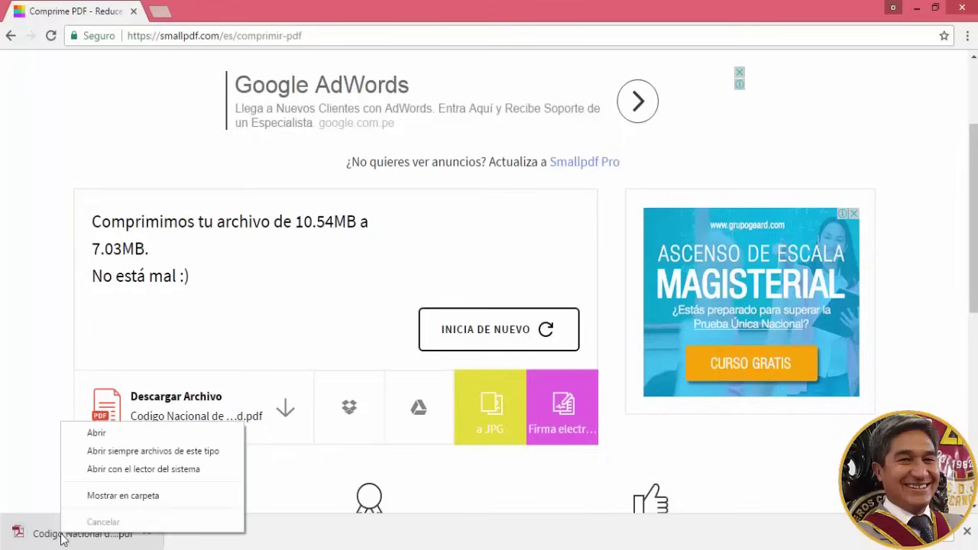
pyautogui.click(123, 496)
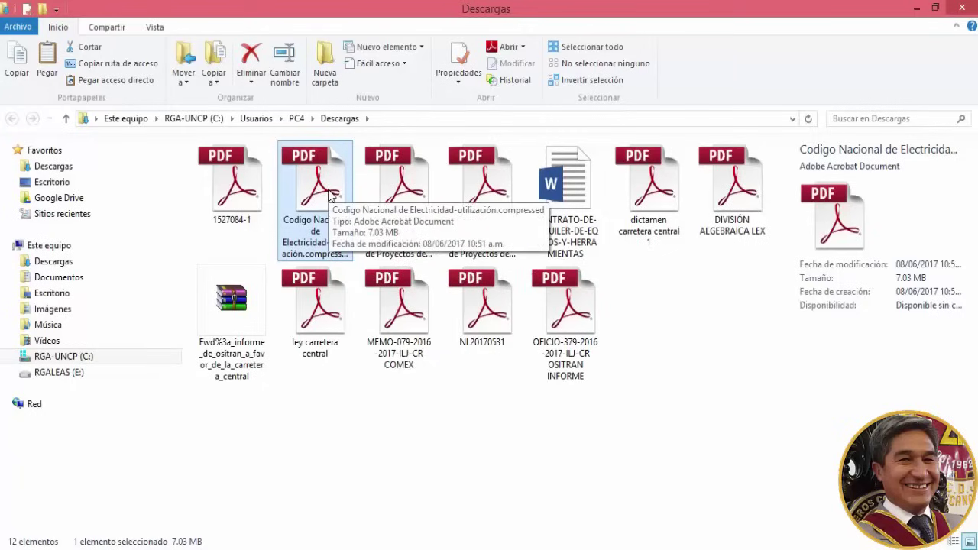
# Step: Cut the compressed PDF from Descargas and move it into the Código Nacional del Electricidad folder
pyautogui.hotkey('ctrl', 'x')
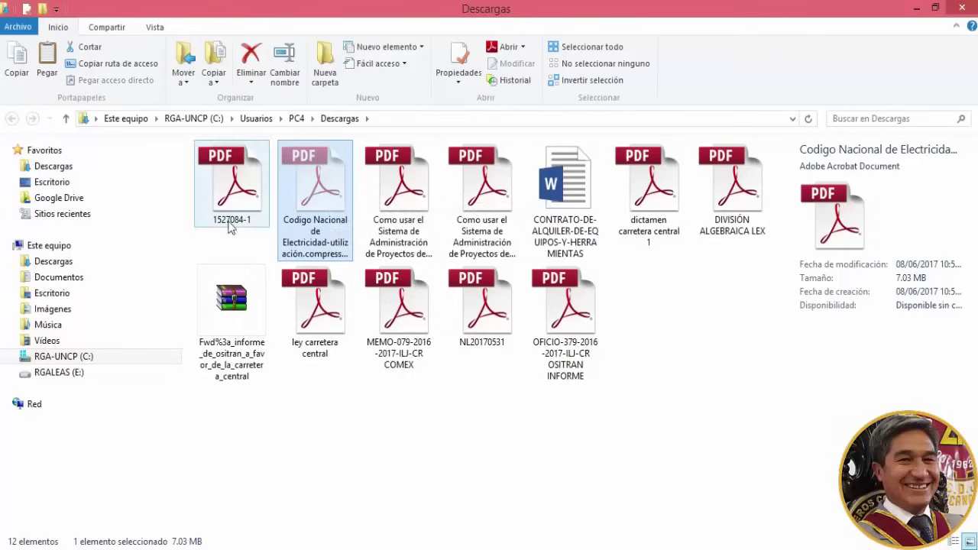
pyautogui.click(61, 183)
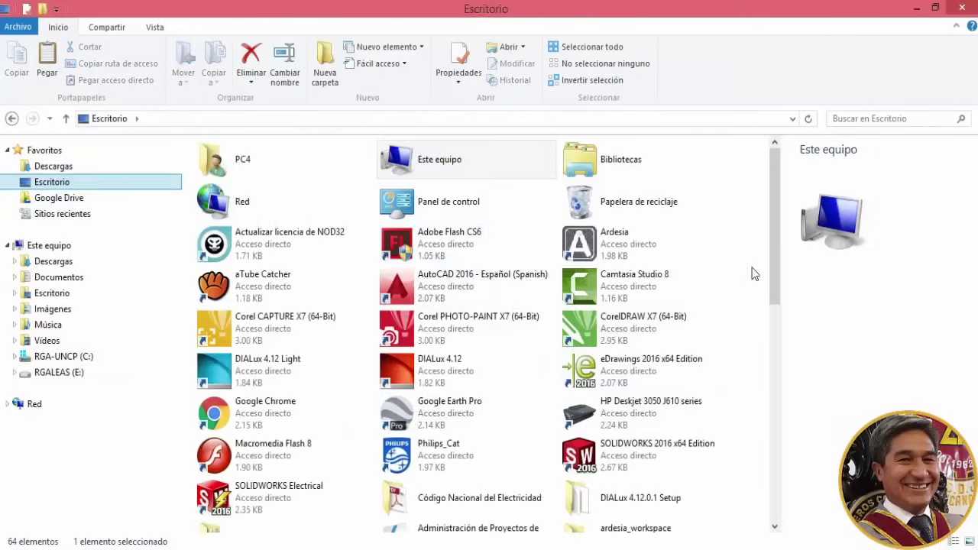
pyautogui.moveTo(778, 251); pyautogui.dragTo(778, 325)
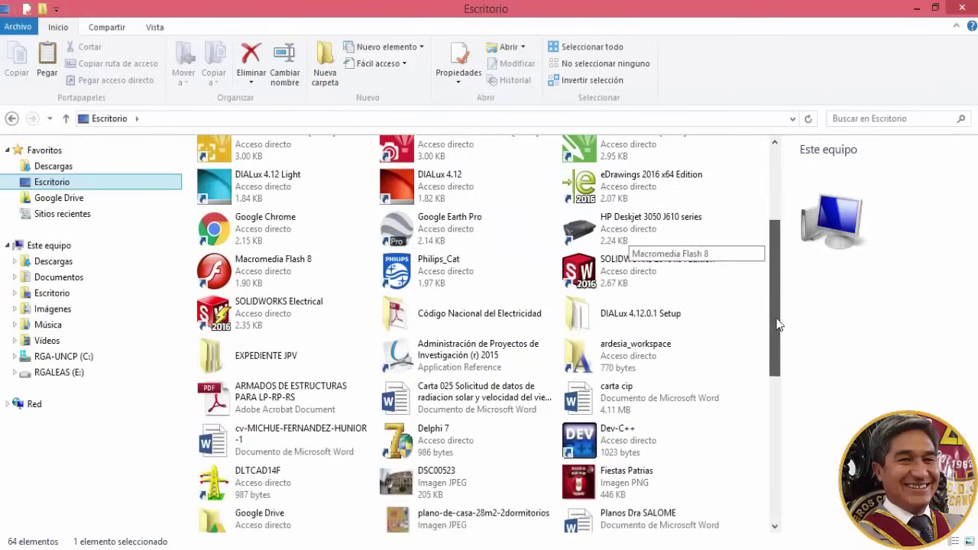
pyautogui.doubleClick(405, 317)
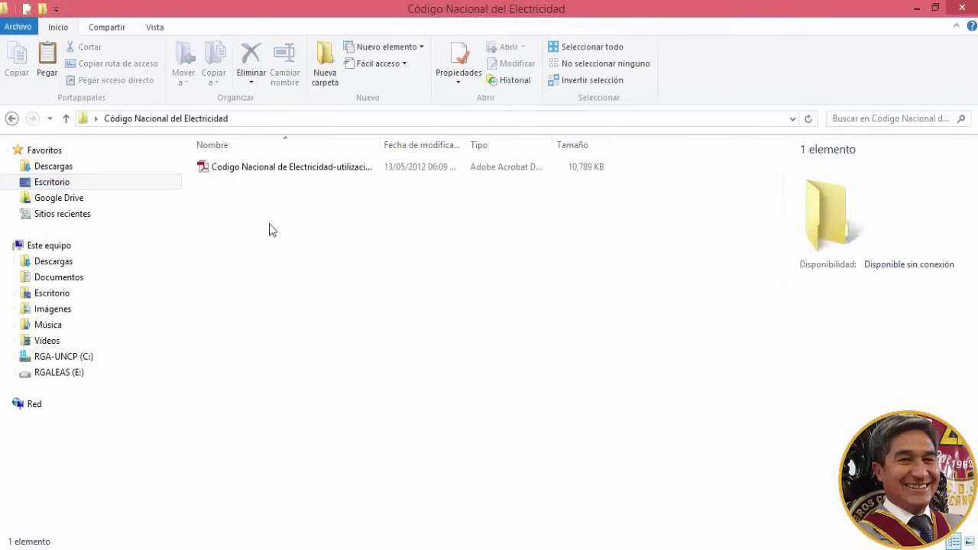
# Step: Widen the name column and open the original 10,789 KB PDF in Adobe Reader
pyautogui.moveTo(381, 145); pyautogui.dragTo(489, 145)
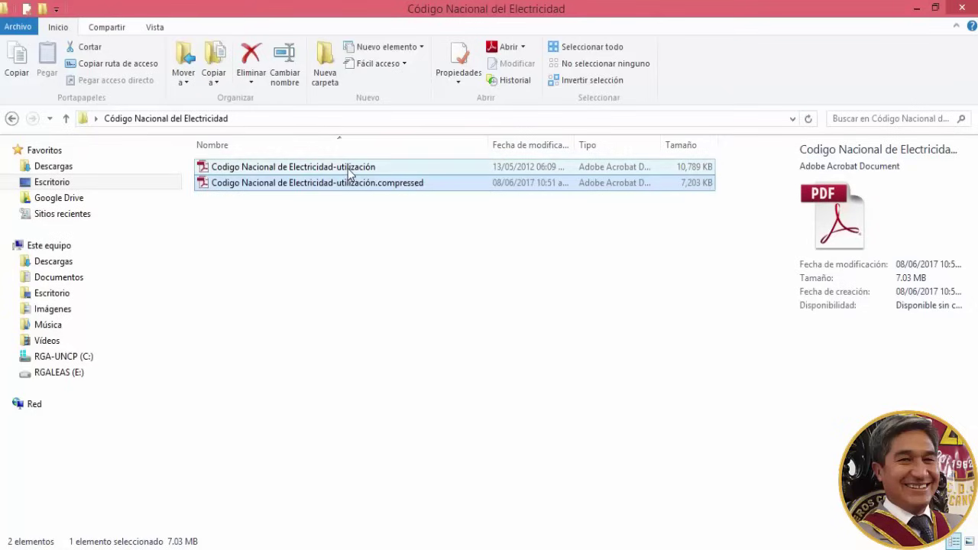
pyautogui.click(341, 227)
pyautogui.doubleClick(341, 169)
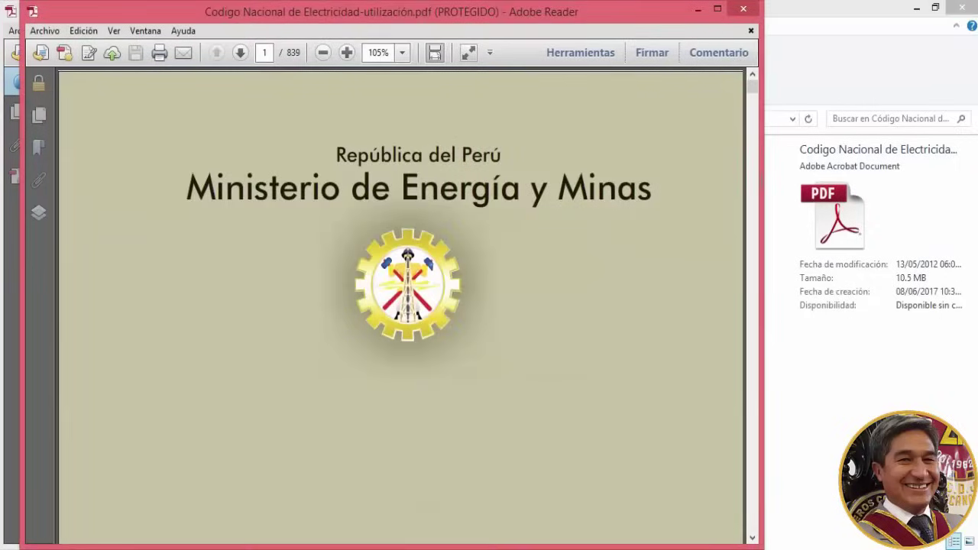
# Step: Resize and move the original PDF's Adobe Reader window to fill the left half
pyautogui.moveTo(763, 181); pyautogui.dragTo(585, 185)
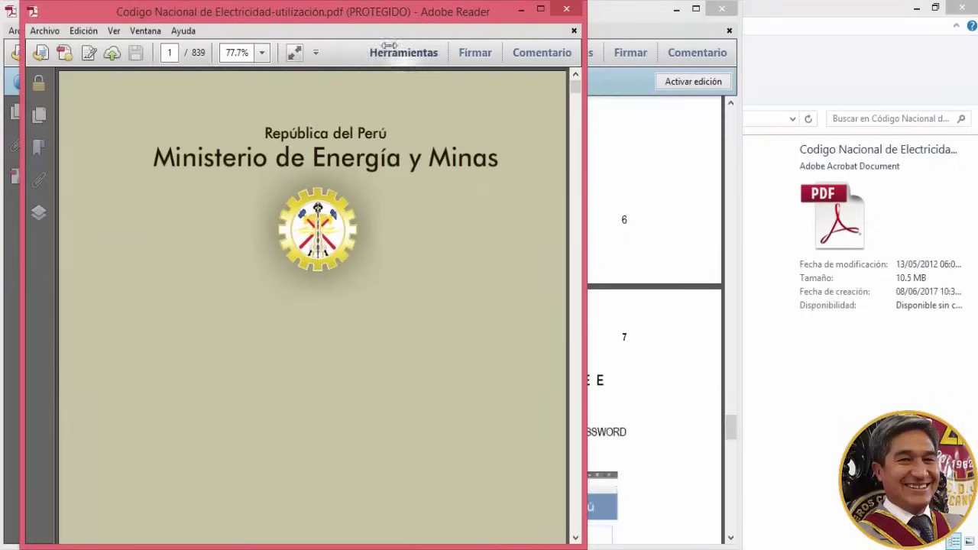
pyautogui.moveTo(369, 19)
pyautogui.mouseDown()
pyautogui.moveTo(327, 17)
pyautogui.moveTo(347, 19)
pyautogui.mouseUp()
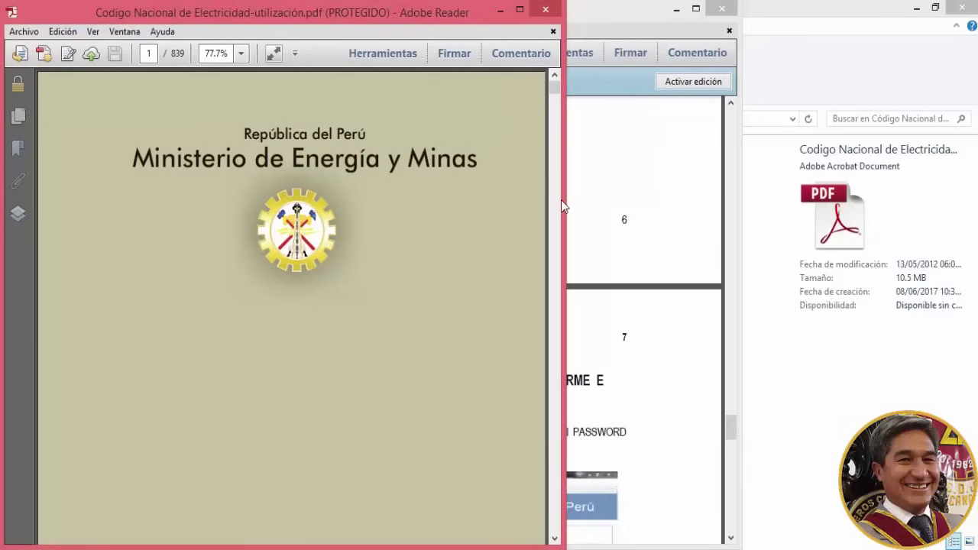
pyautogui.moveTo(565, 203); pyautogui.dragTo(491, 200)
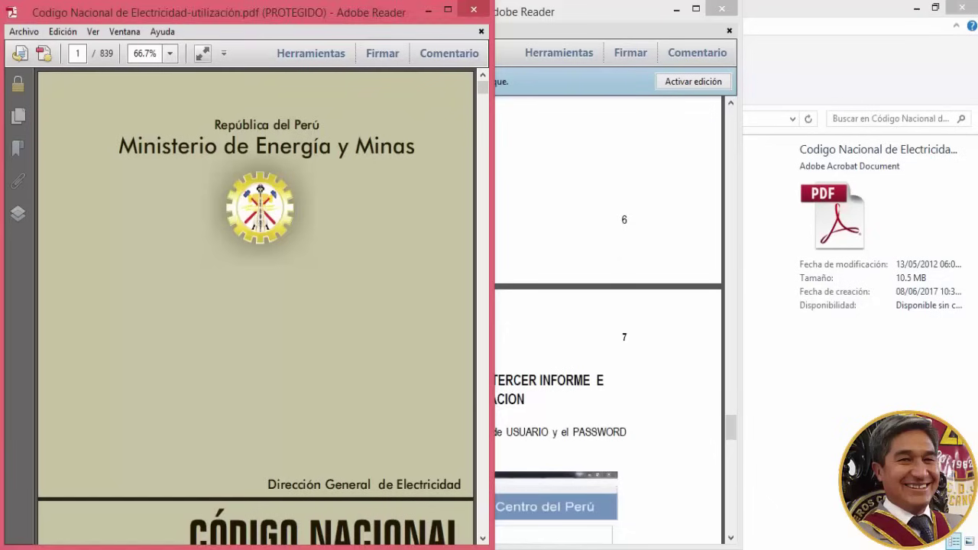
# Step: Open the compressed PDF from its folder and place its window on the right half
pyautogui.moveTo(247, 547)
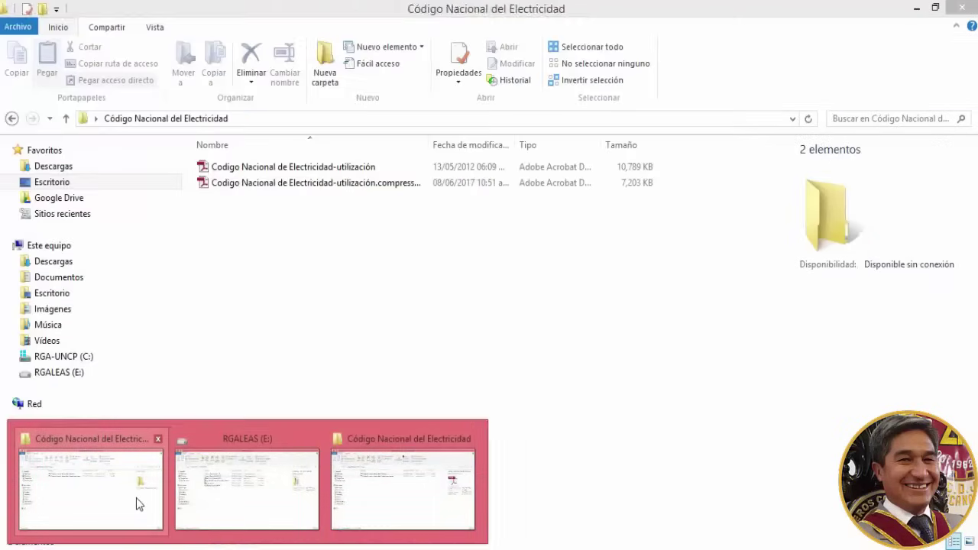
pyautogui.click(136, 498)
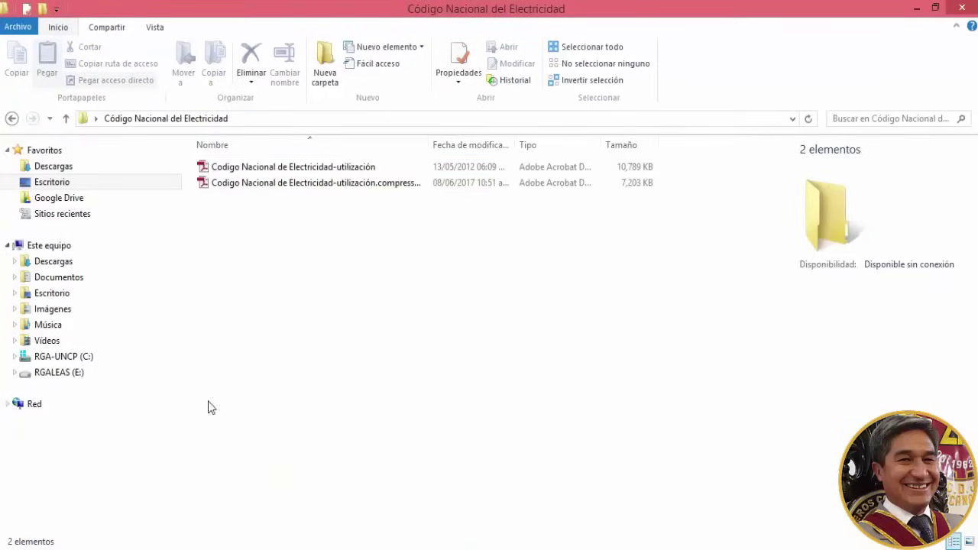
pyautogui.doubleClick(309, 187)
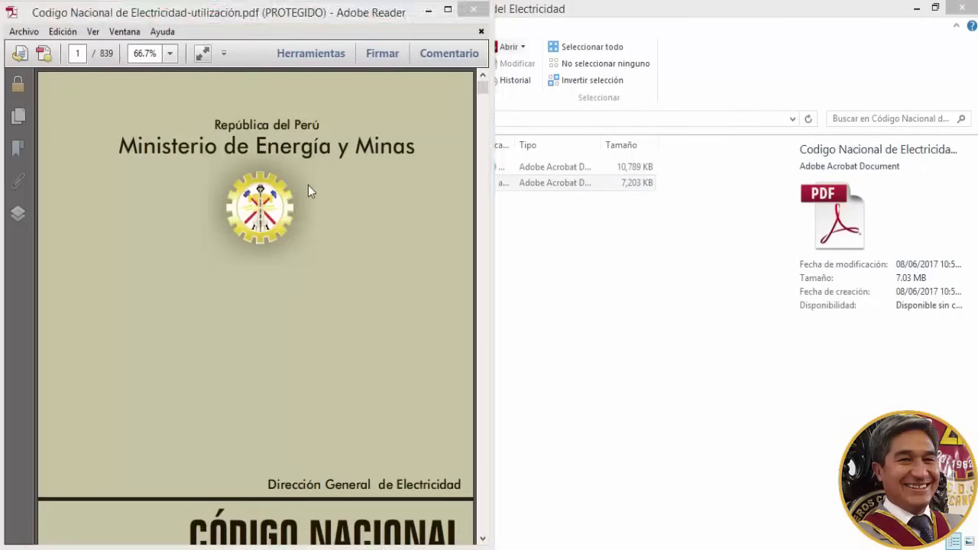
pyautogui.moveTo(295, 25)
pyautogui.mouseDown()
pyautogui.moveTo(766, 16)
pyautogui.moveTo(759, 12)
pyautogui.mouseUp()
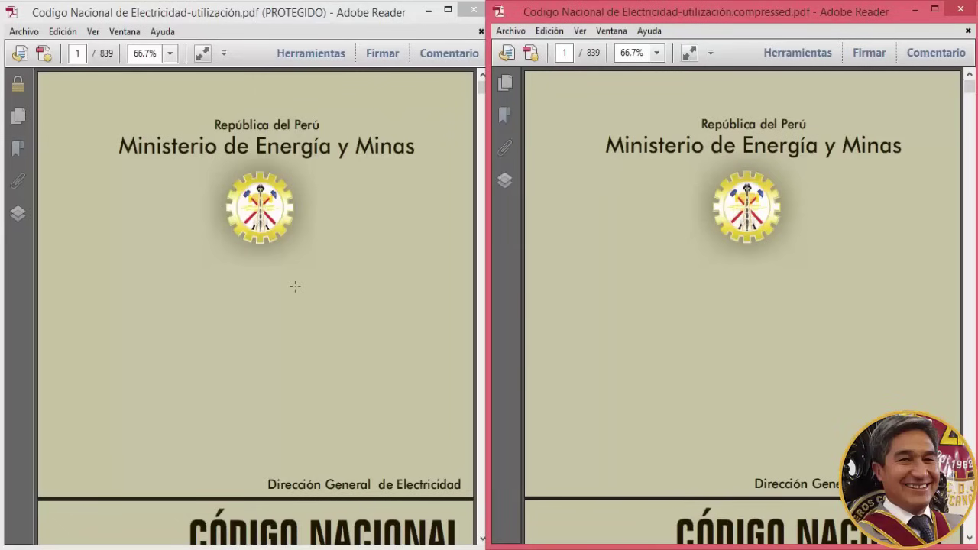
pyautogui.scroll(-2, 311, 281)
pyautogui.scroll(-3, 321, 284)
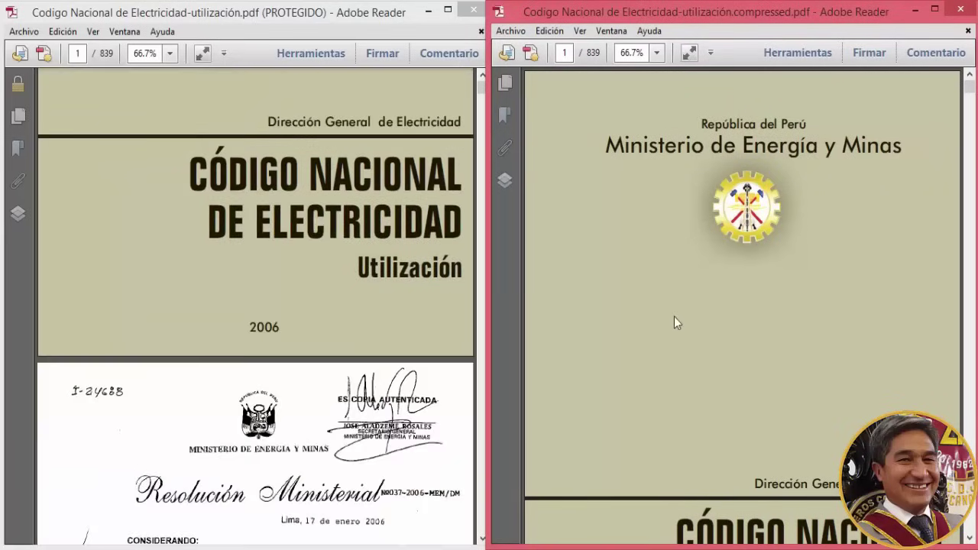
pyautogui.scroll(-5, 674, 317)
pyautogui.scroll(-5, 676, 315)
pyautogui.scroll(-3, 638, 322)
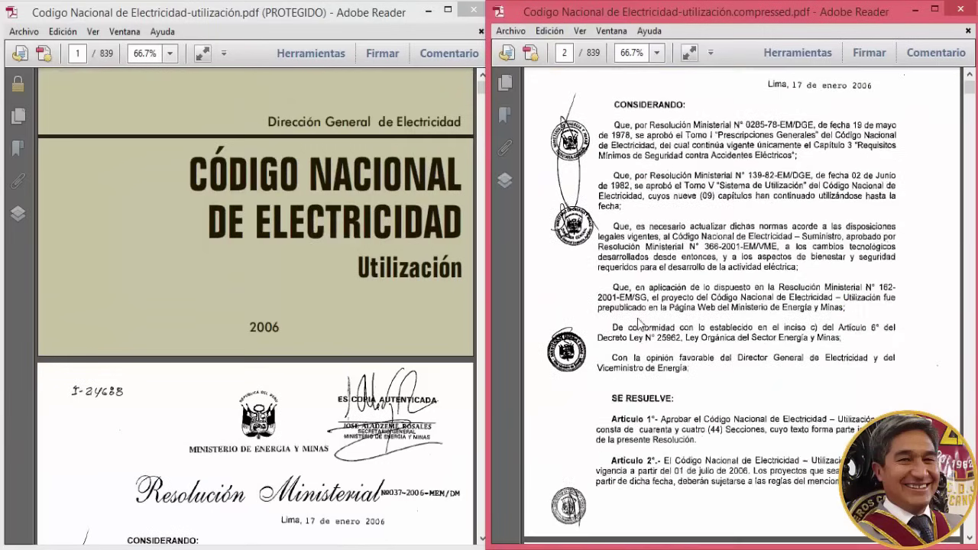
pyautogui.scroll(-5, 392, 319)
pyautogui.scroll(-5, 393, 319)
pyautogui.scroll(-8, 700, 277)
pyautogui.scroll(-1, 702, 275)
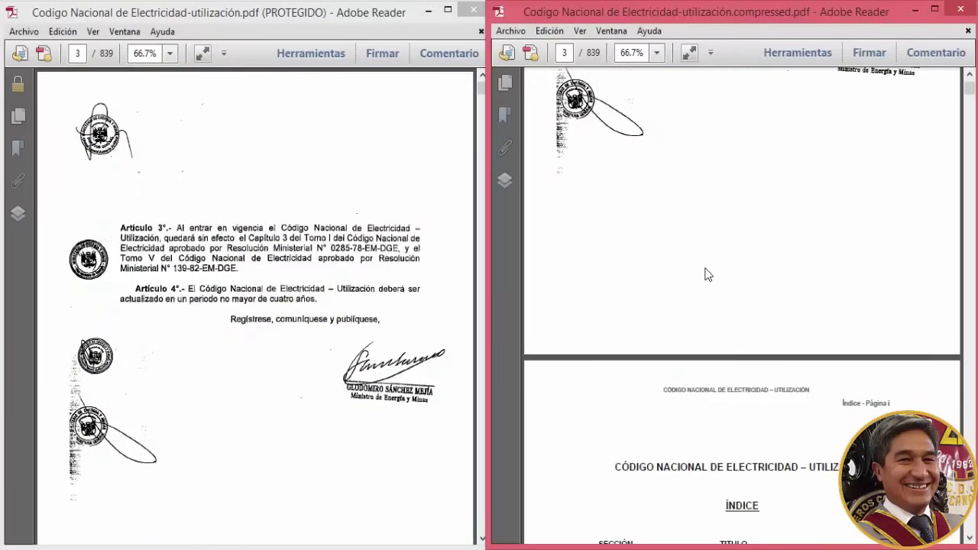
pyautogui.scroll(-2, 707, 273)
pyautogui.scroll(3, 707, 275)
pyautogui.scroll(3, 707, 275)
pyautogui.scroll(1, 707, 276)
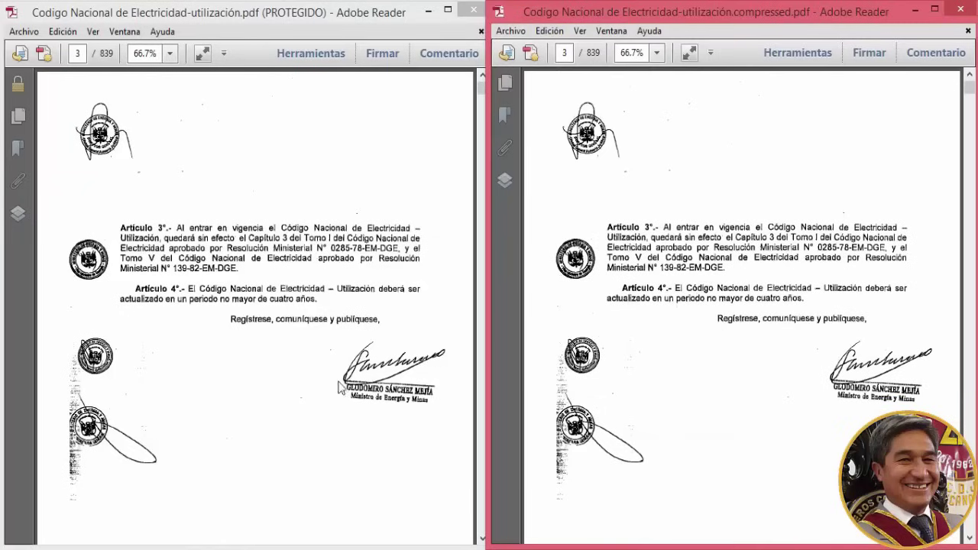
pyautogui.scroll(-1, 329, 382)
pyautogui.scroll(-4, 329, 381)
pyautogui.scroll(-3, 329, 381)
pyautogui.scroll(-4, 329, 381)
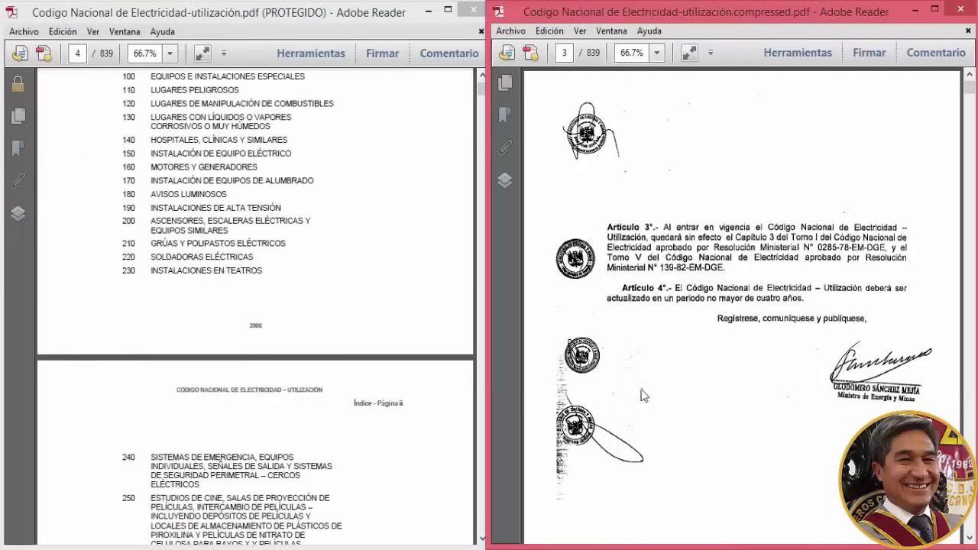
pyautogui.scroll(-10, 648, 378)
pyautogui.scroll(-10, 647, 378)
pyautogui.scroll(-8, 334, 456)
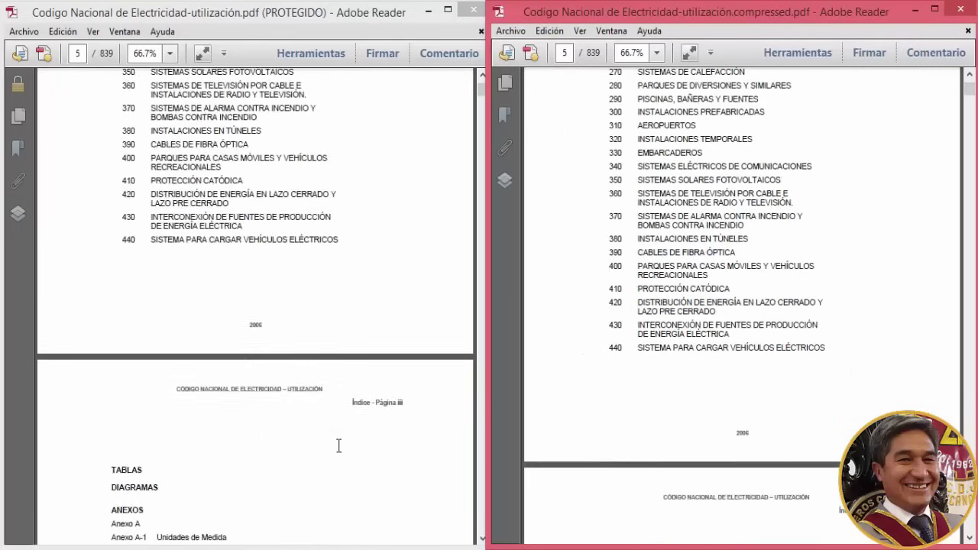
pyautogui.scroll(-8, 339, 446)
pyautogui.scroll(-5, 347, 436)
pyautogui.scroll(-8, 687, 343)
pyautogui.scroll(-5, 329, 367)
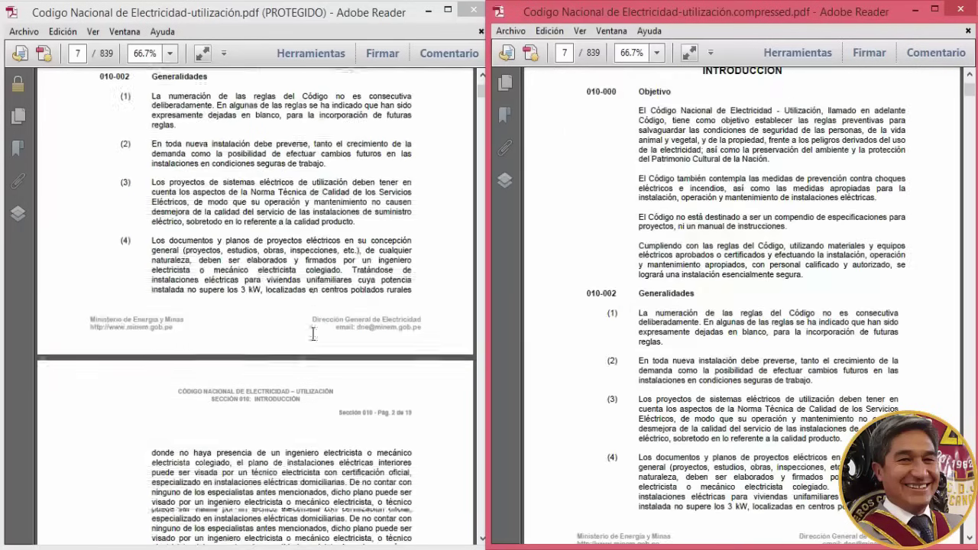
pyautogui.scroll(-5, 321, 341)
pyautogui.scroll(-5, 321, 341)
pyautogui.scroll(-4, 698, 305)
pyautogui.scroll(-4, 699, 306)
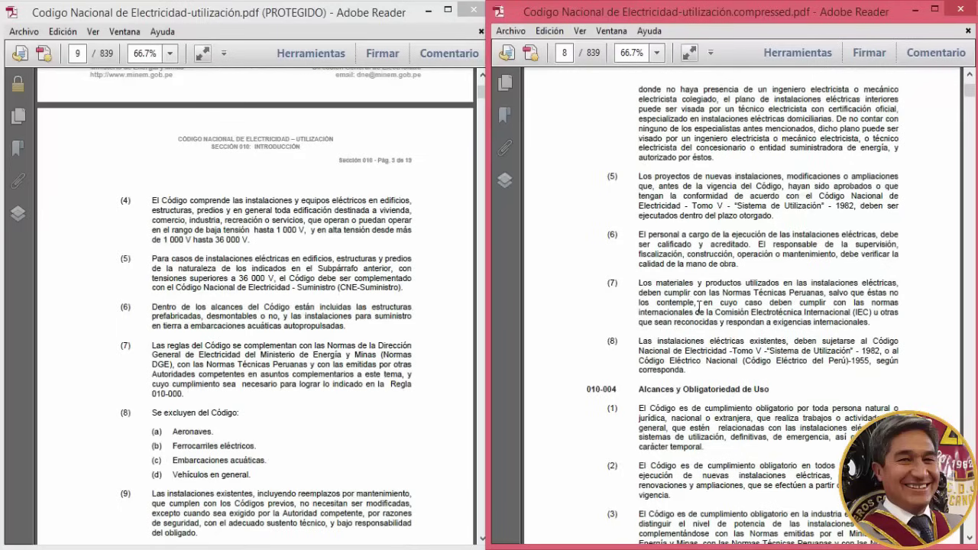